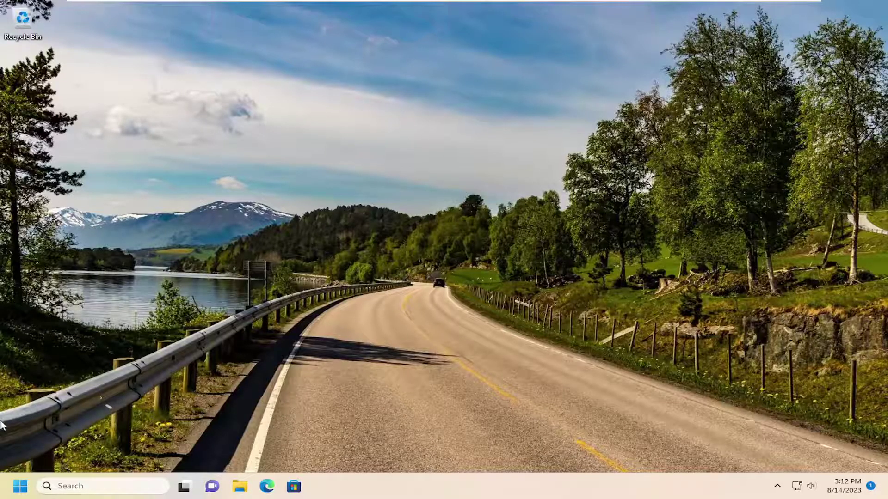
# - Run wsreset from Start search to clear the Store cache, then close the reopened Microsoft Store
pyautogui.click(19, 486)
pyautogui.write('wordPadwsreset')
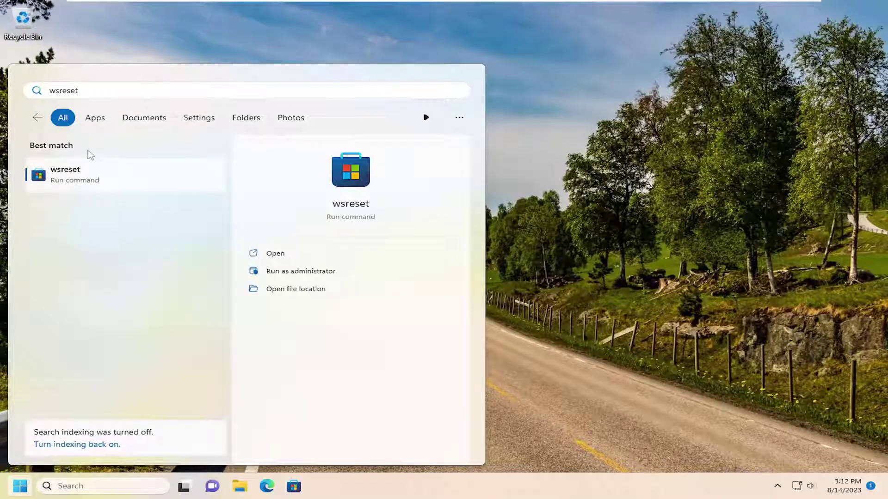
pyautogui.click(71, 182)
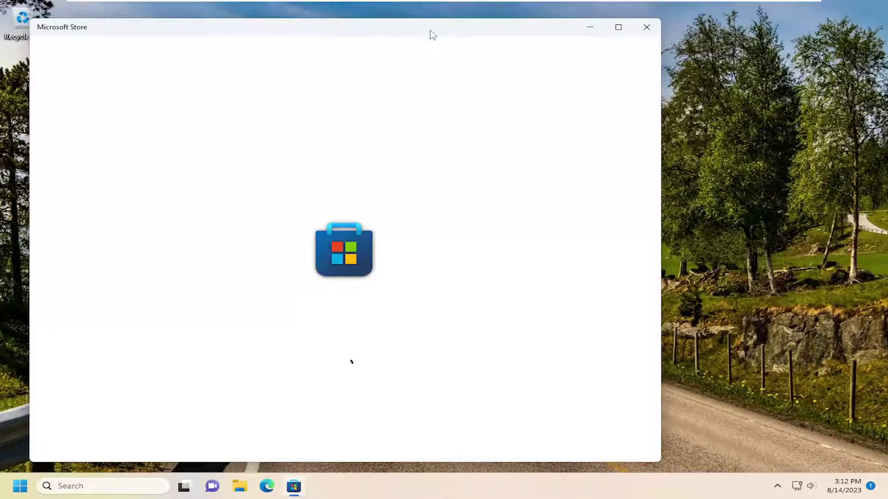
pyautogui.moveTo(428, 32); pyautogui.dragTo(516, 32)
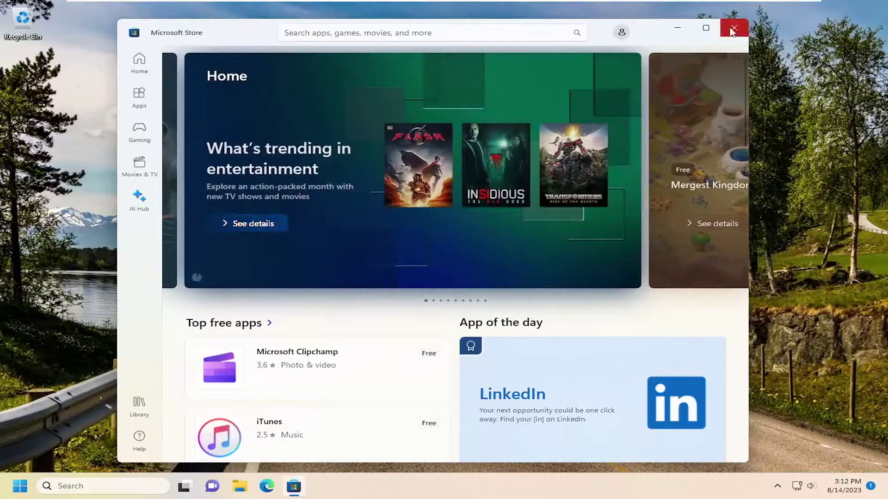
pyautogui.click(734, 27)
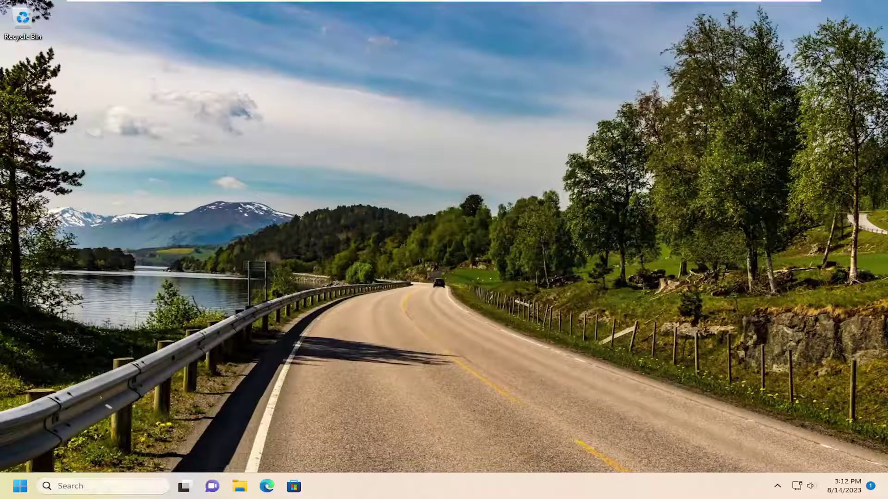
# - Launch Command Prompt from taskbar search as administrator, approving the UAC prompt
pyautogui.click(105, 485)
pyautogui.write('cmd')
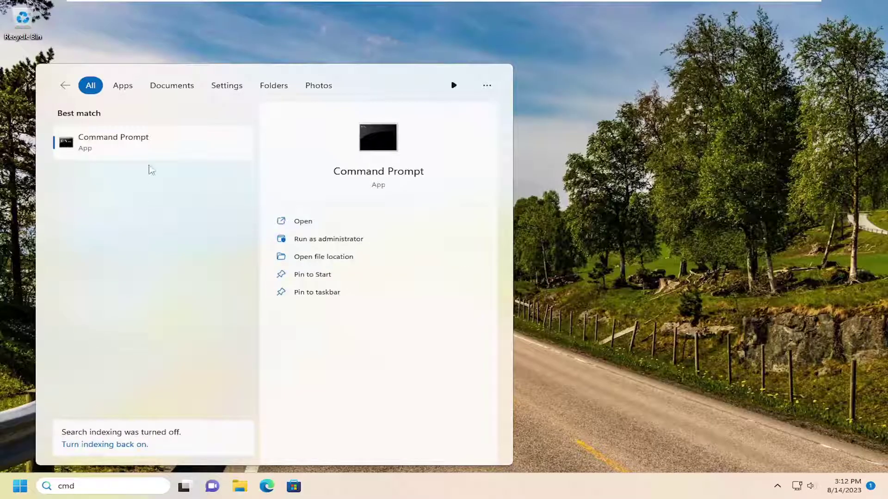
pyautogui.rightClick(116, 141)
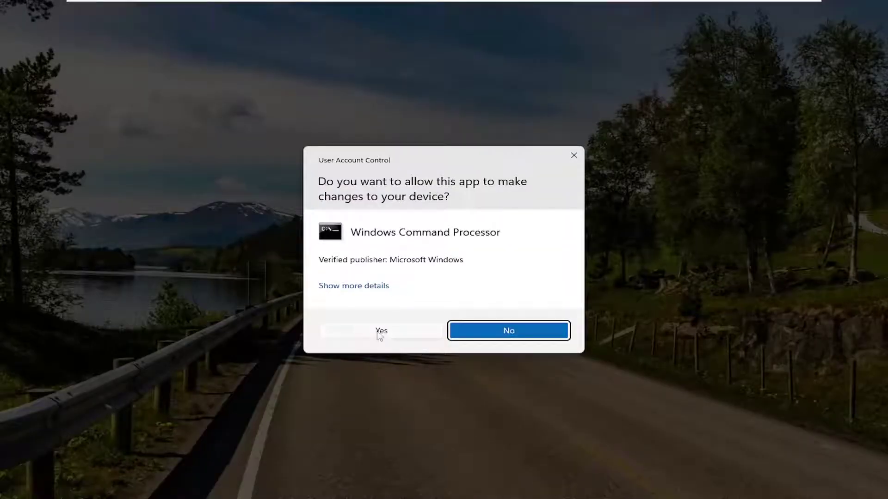
pyautogui.click(380, 331)
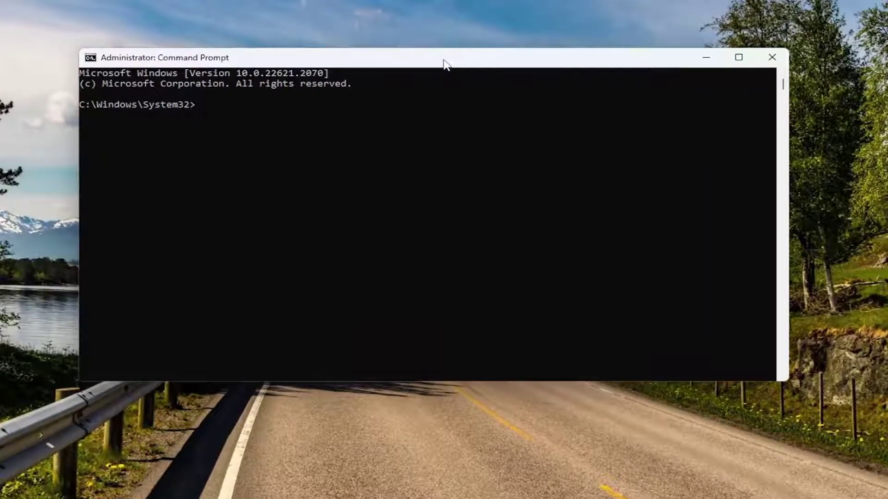
pyautogui.write('sfc /sc')
pyautogui.write('annow')
# - Run sfc /scannow and let it repair the corrupt files it finds
pyautogui.press('Return')
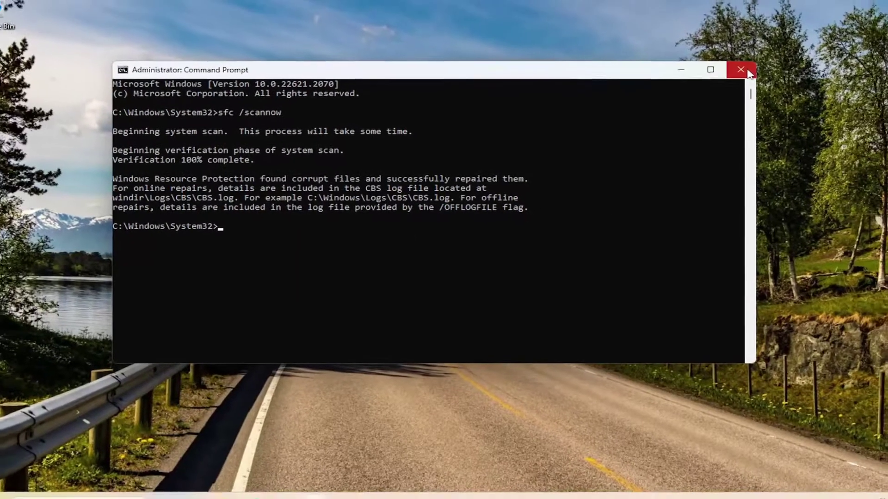
# - Close the elevated Command Prompt window after the scan finishes
pyautogui.click(741, 70)
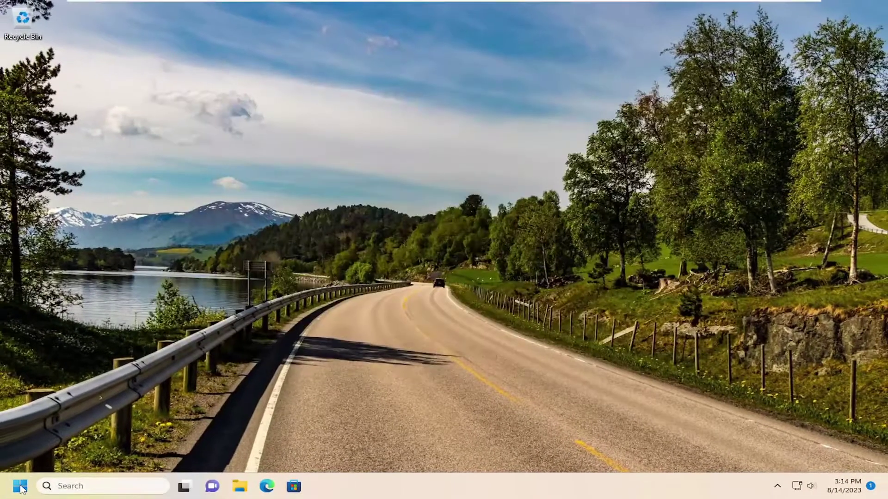